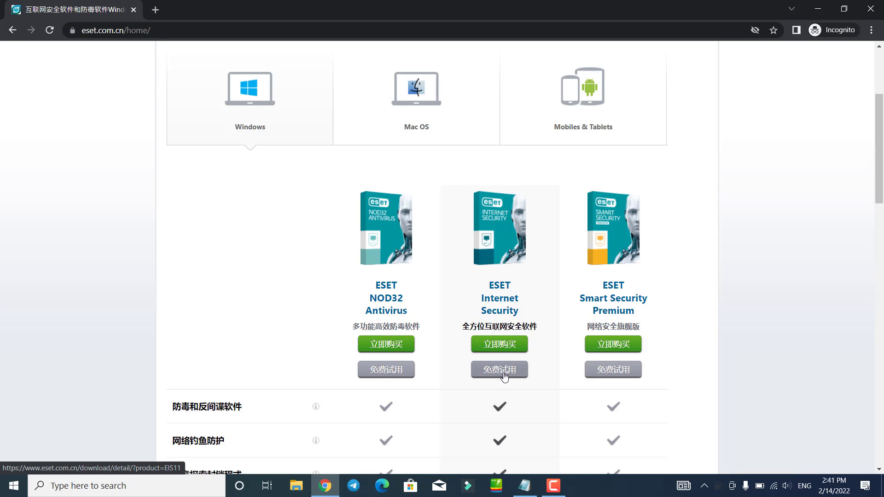
# Open the free trial download page for ESET Internet Security for Windows.
pyautogui.scroll(-1, 501, 372)
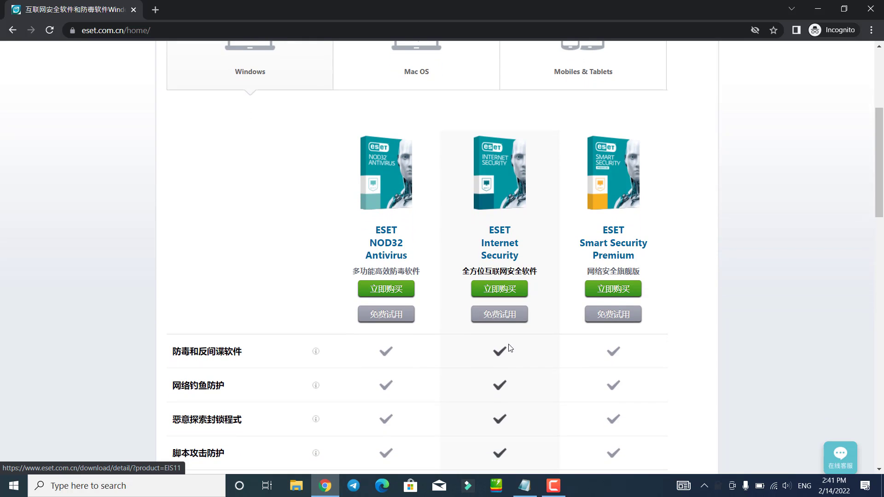
pyautogui.click(502, 316)
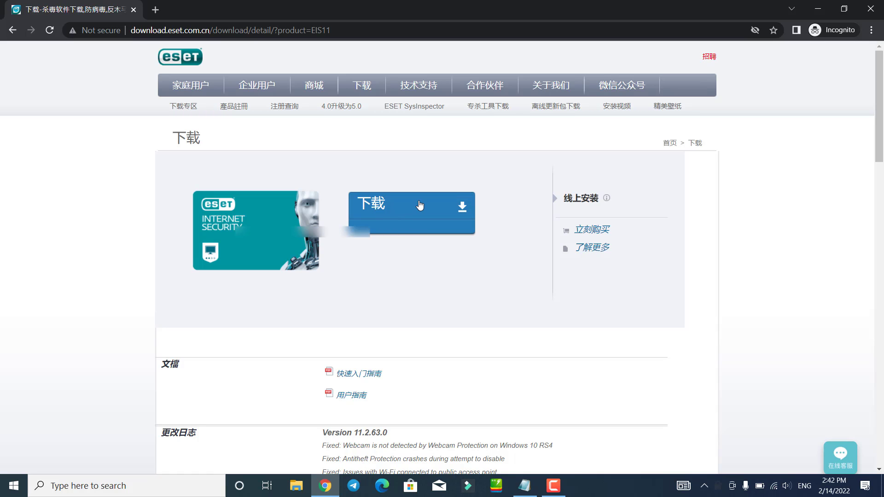
# Switch to the Notepad notes and review the line about downloading the exe online installation file.
pyautogui.hotkey('alt', 'Tab')
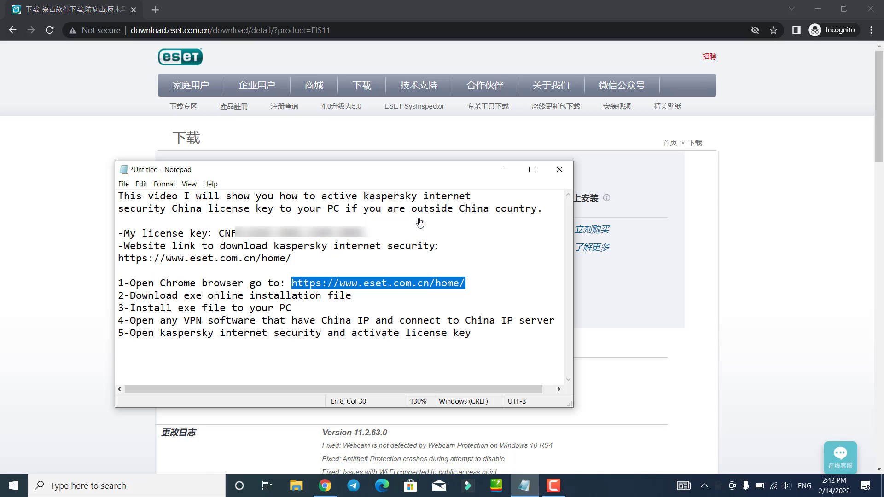
pyautogui.click(360, 302)
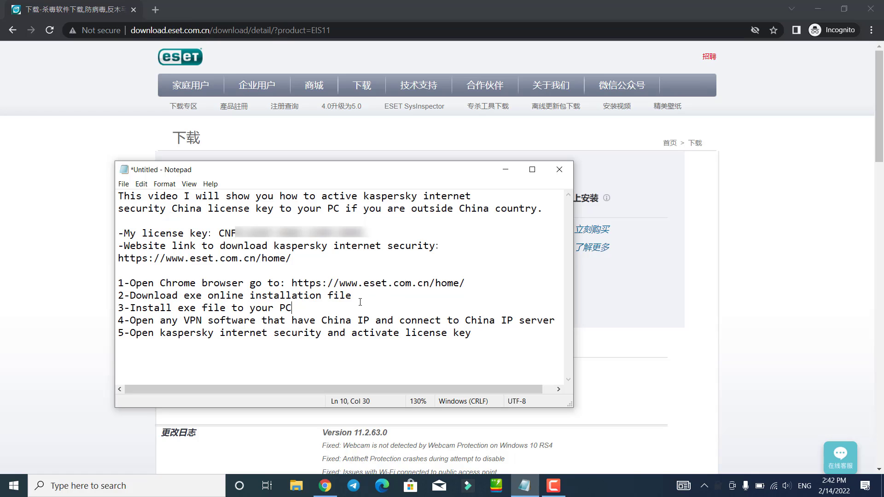
pyautogui.moveTo(356, 293); pyautogui.dragTo(110, 299)
pyautogui.click(109, 299)
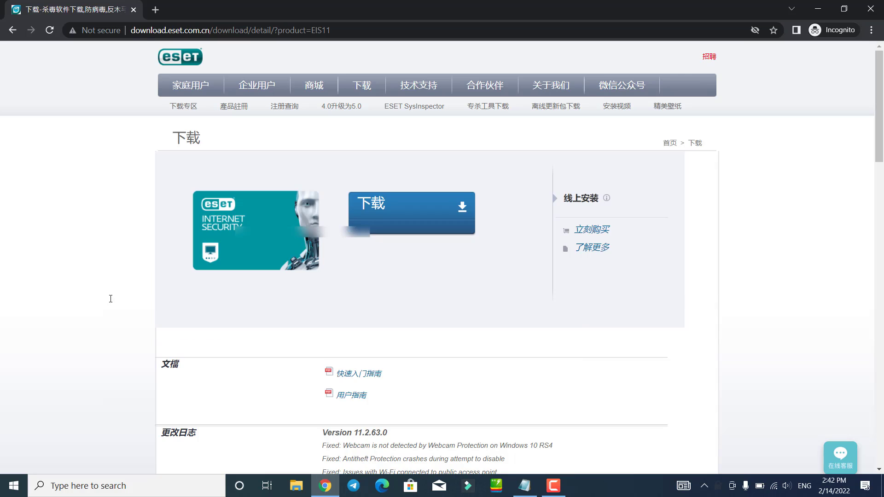
# Download the ESET Internet Security live installer, keeping the option to show the completed download or resume the existing file.
pyautogui.click(425, 202)
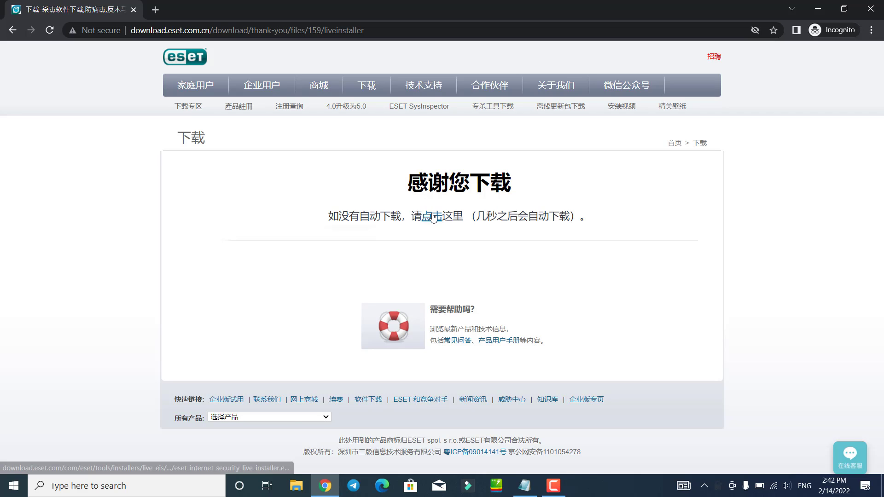
pyautogui.click(433, 217)
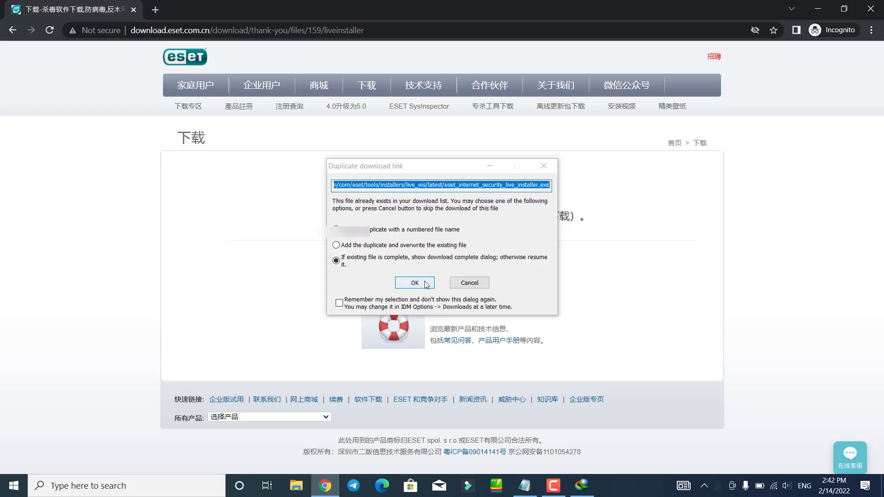
pyautogui.click(426, 283)
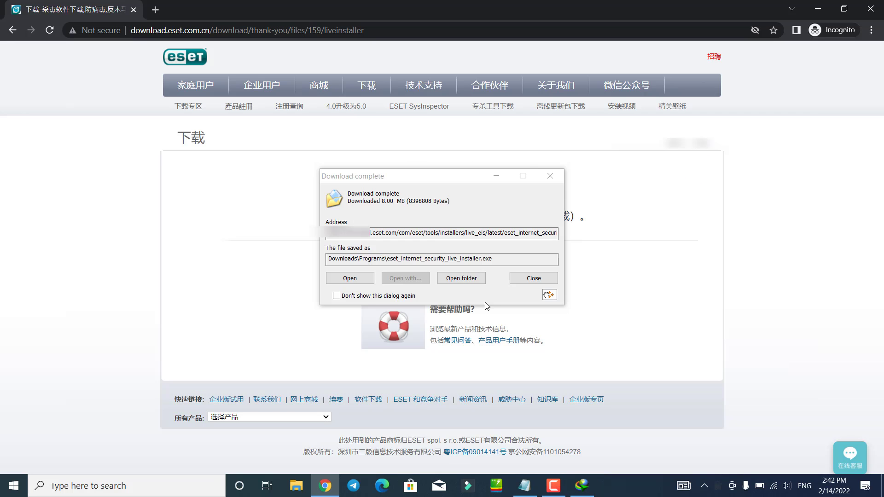
# Highlight the note "3-Install exe file to your PC" in Notepad and run the downloaded eset_internet_security_live_installer.exe.
pyautogui.hotkey('alt', 'Tab')
pyautogui.hotkey('alt', 'Tab')
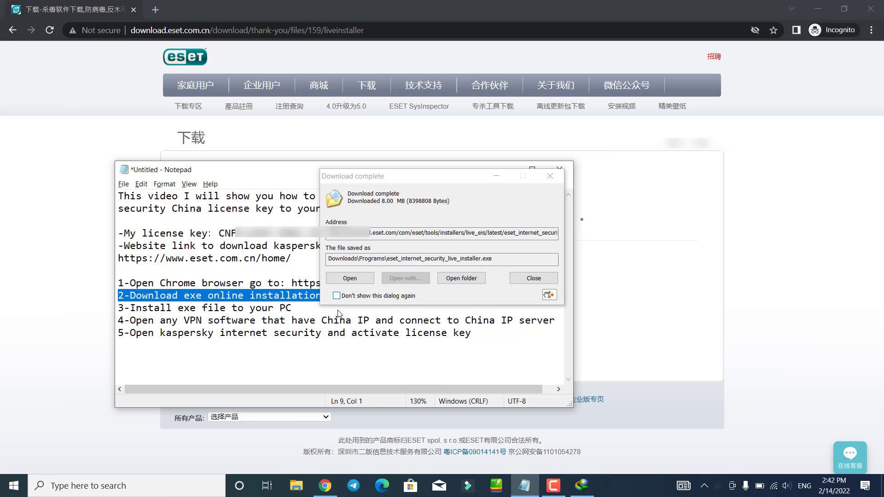
pyautogui.moveTo(299, 308); pyautogui.dragTo(118, 308)
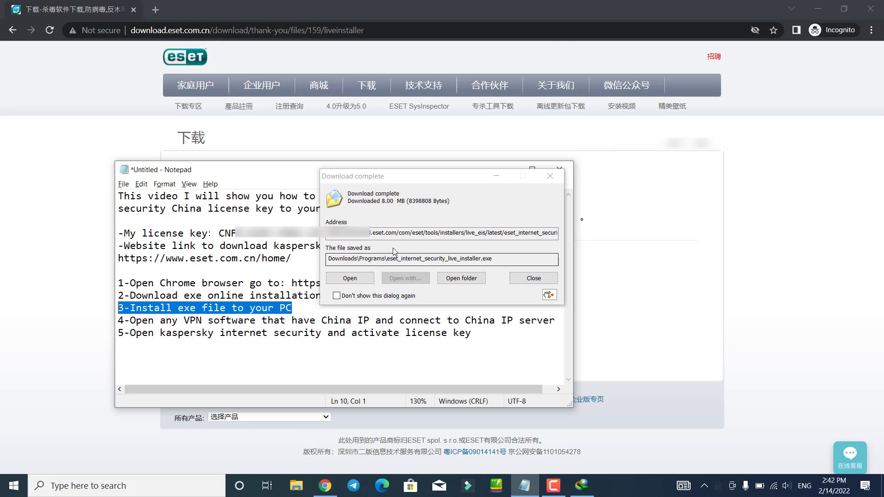
pyautogui.click(356, 279)
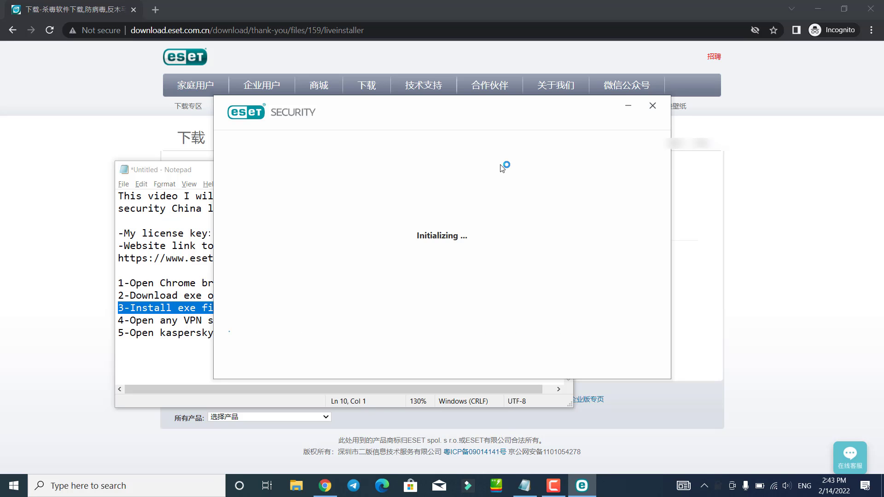
# Minimize the browser, continue the ESET Security installation in English and accept the End User License Agreement.
pyautogui.click(818, 8)
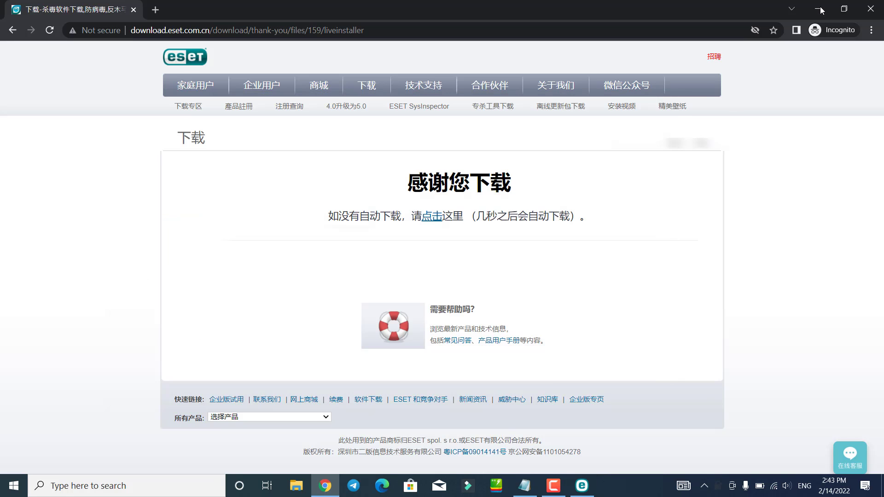
pyautogui.rightClick(591, 32)
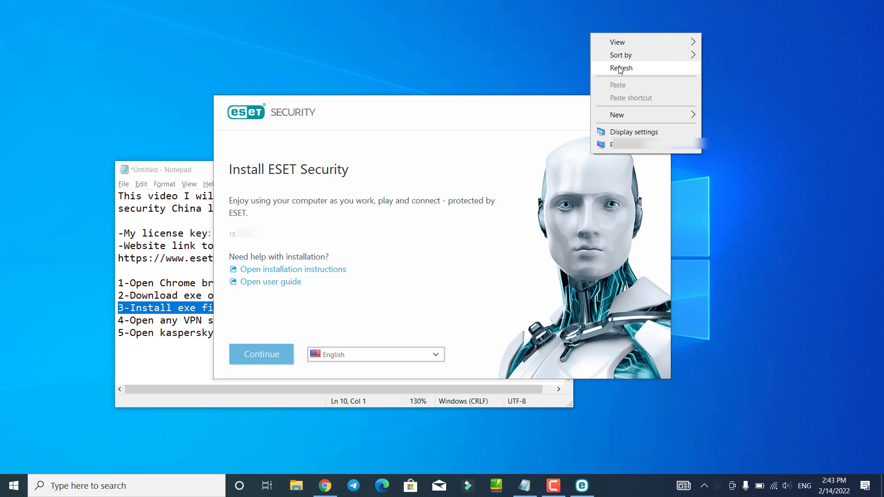
pyautogui.click(598, 66)
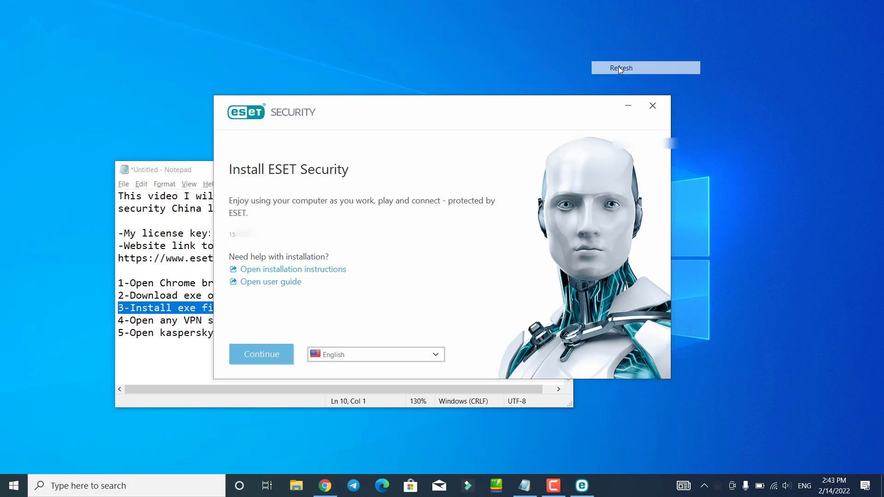
pyautogui.click(250, 357)
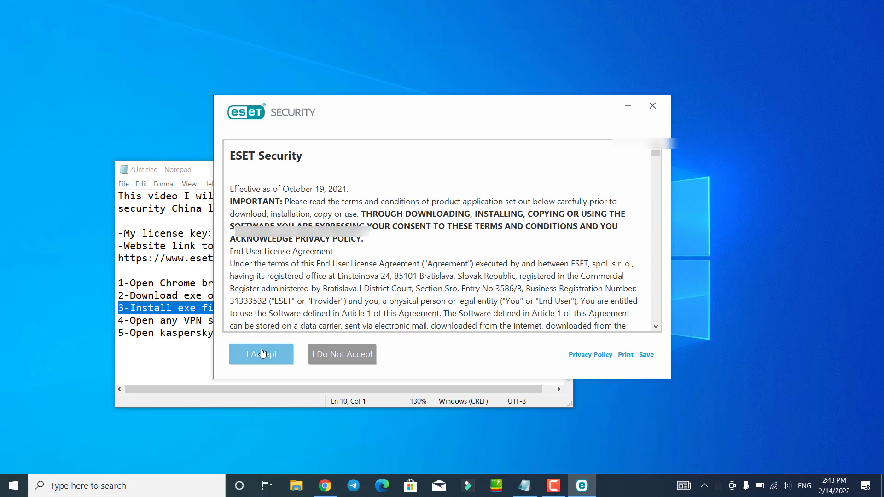
pyautogui.click(261, 354)
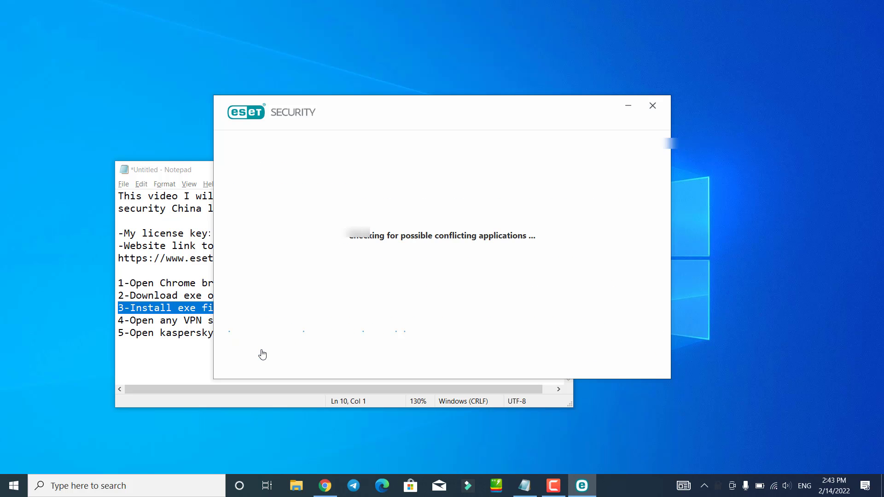
pyautogui.rightClick(373, 76)
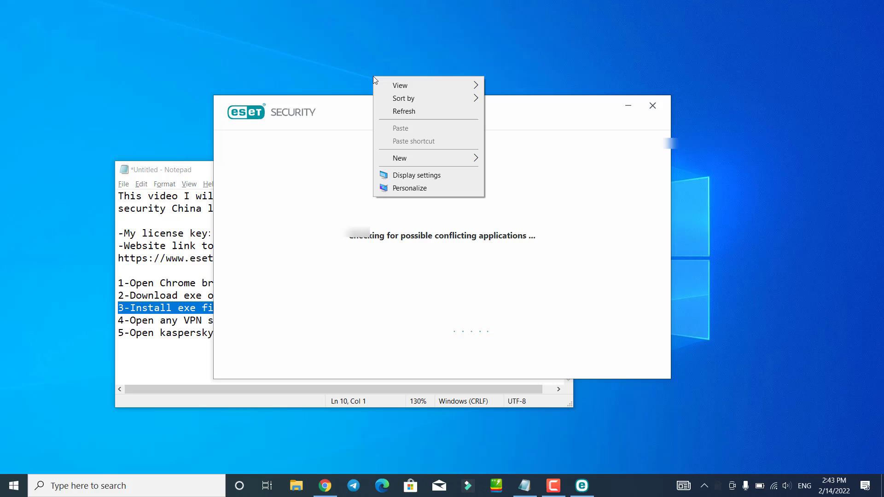
pyautogui.click(402, 112)
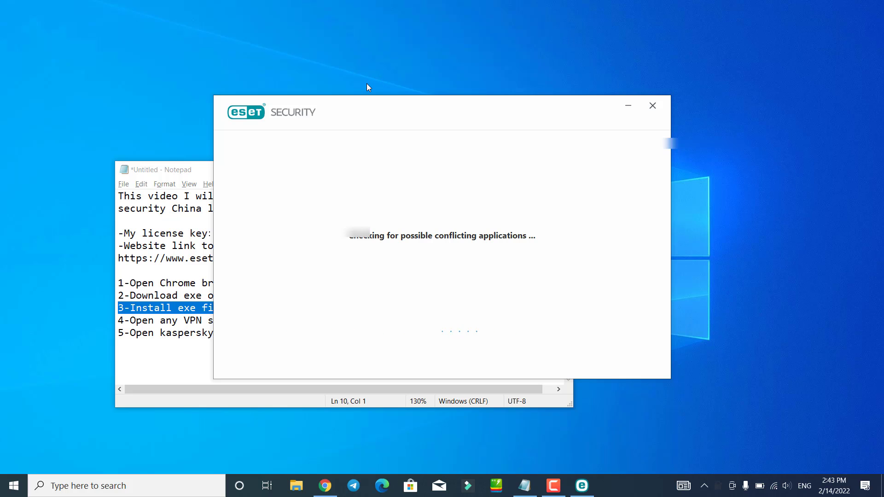
pyautogui.rightClick(366, 84)
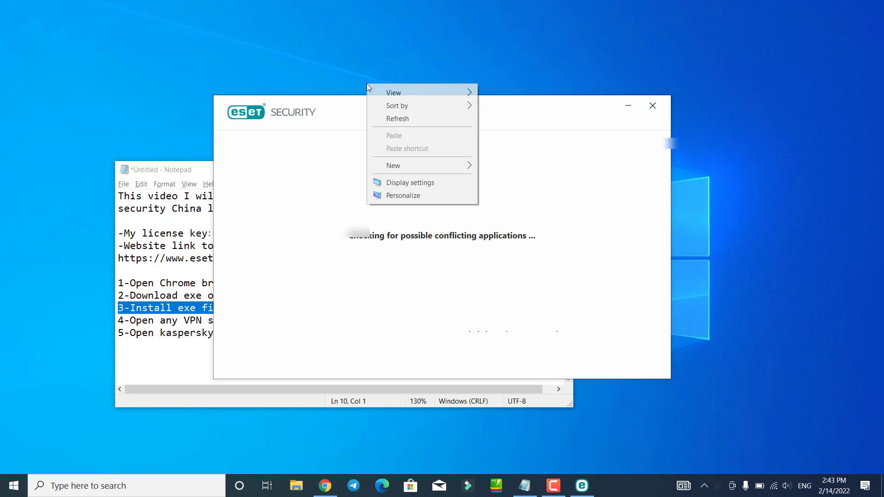
pyautogui.click(398, 118)
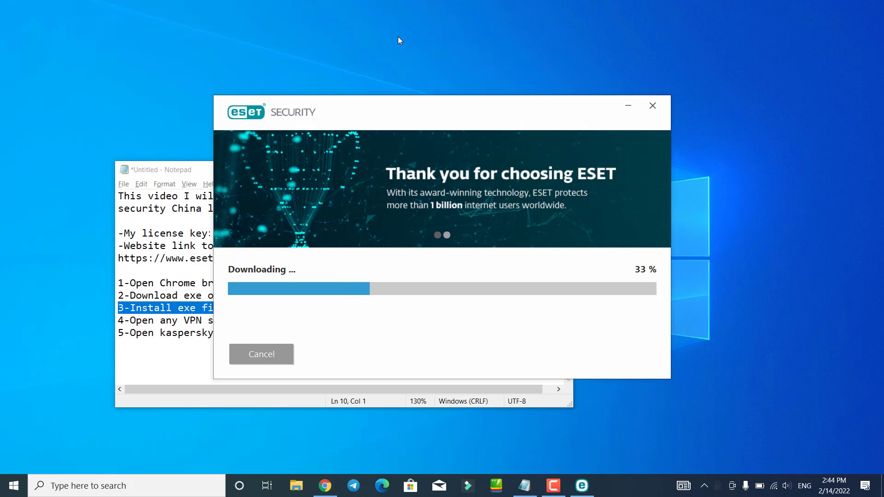
pyautogui.rightClick(374, 40)
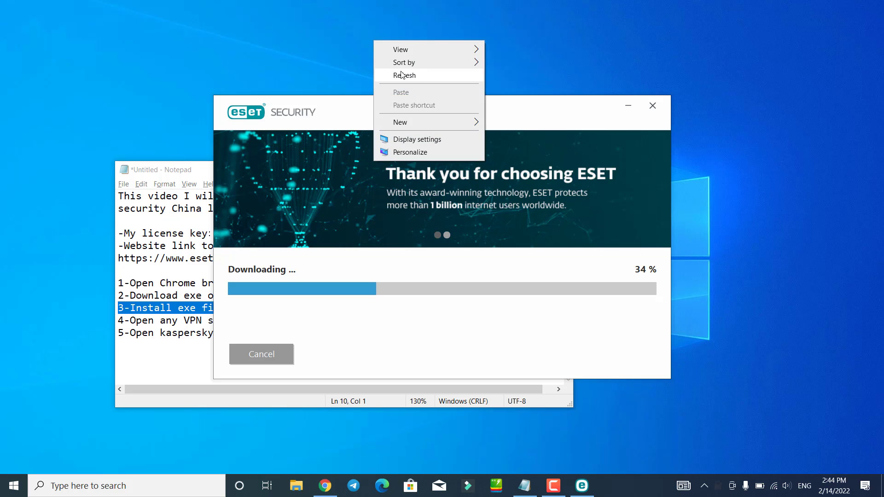
pyautogui.click(404, 74)
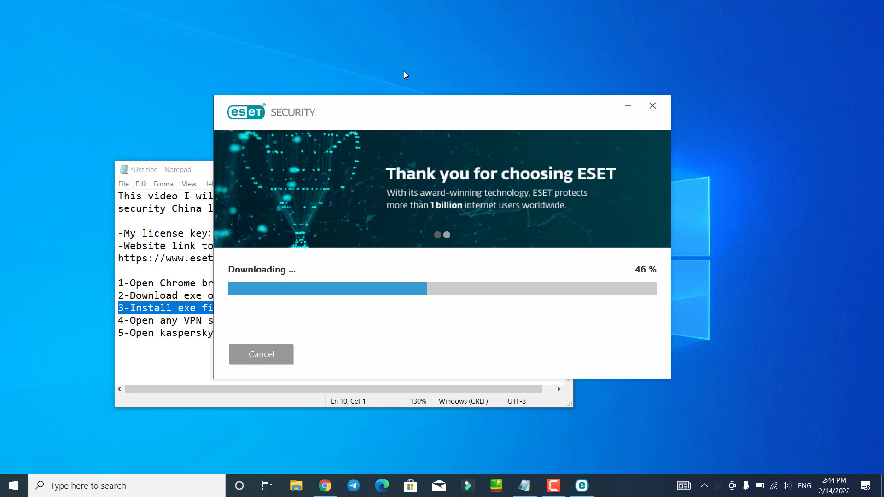
pyautogui.rightClick(405, 72)
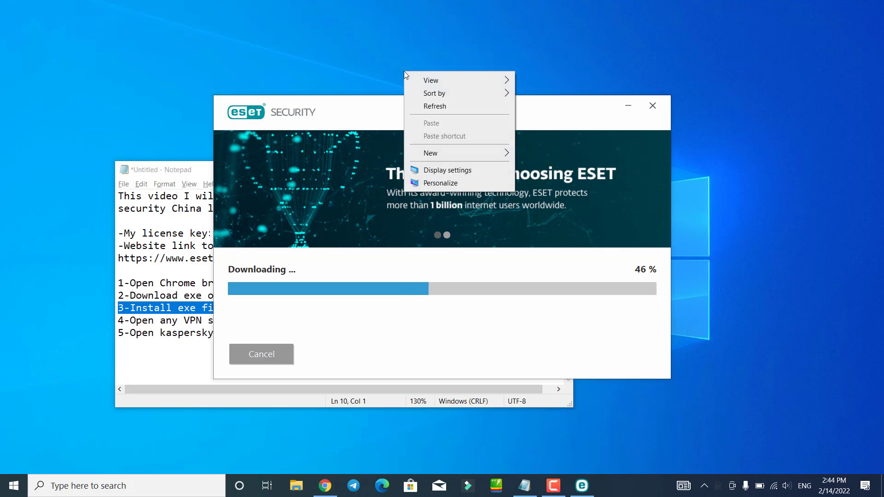
pyautogui.click(435, 105)
pyautogui.rightClick(381, 56)
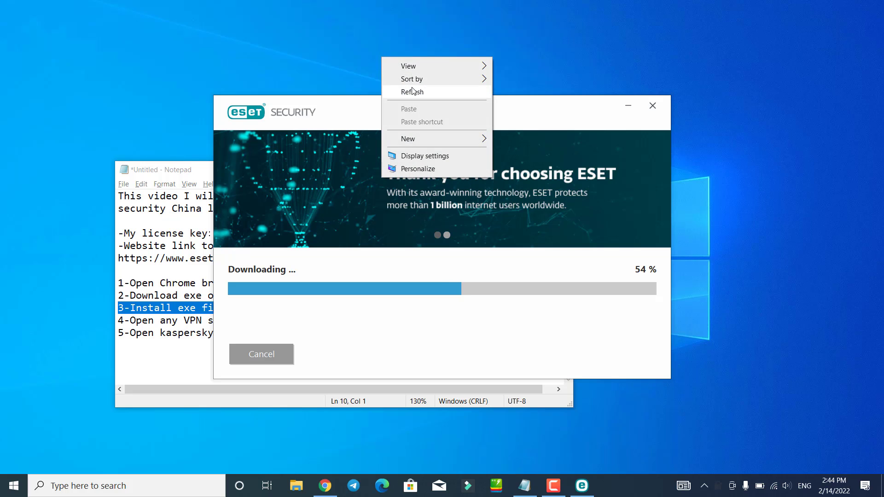
pyautogui.click(412, 91)
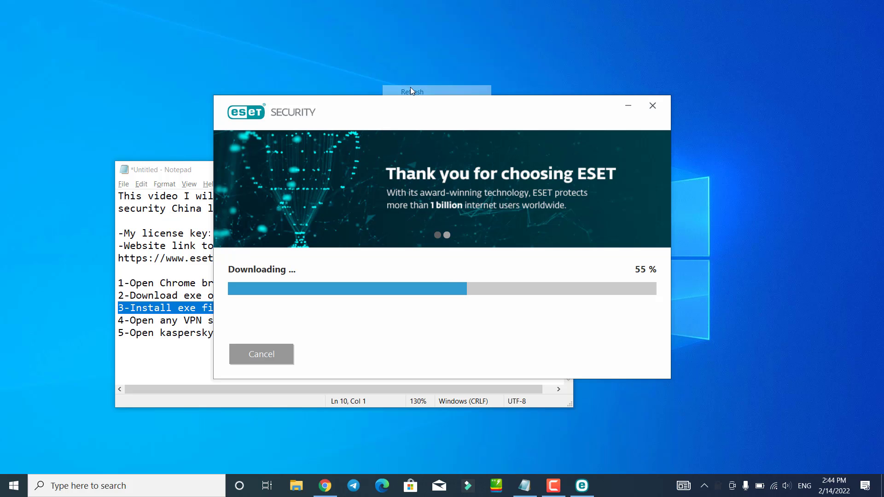
pyautogui.rightClick(387, 79)
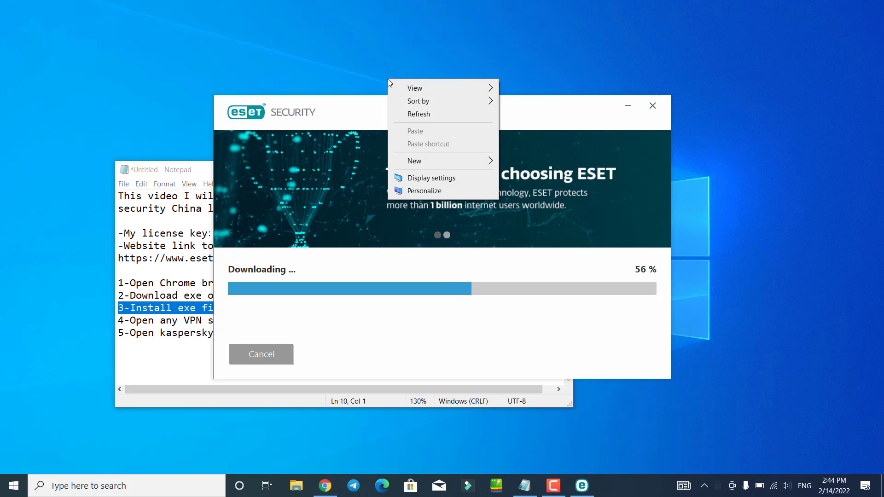
pyautogui.click(420, 114)
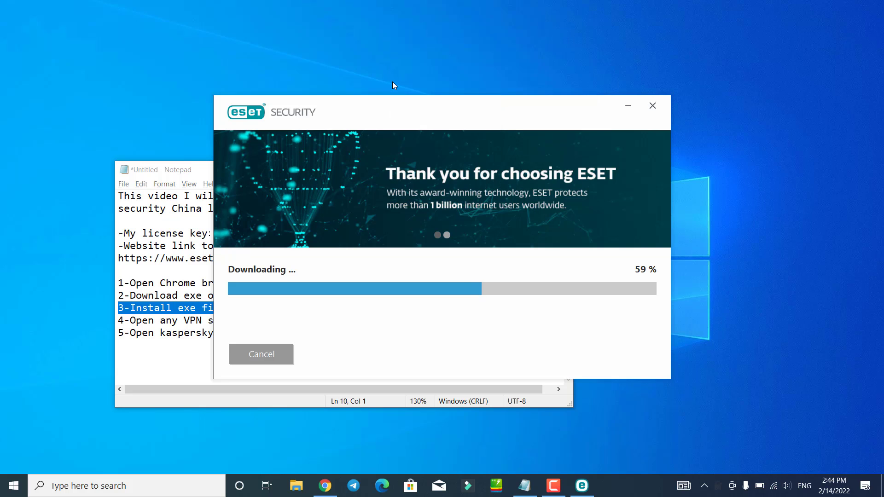
pyautogui.rightClick(392, 81)
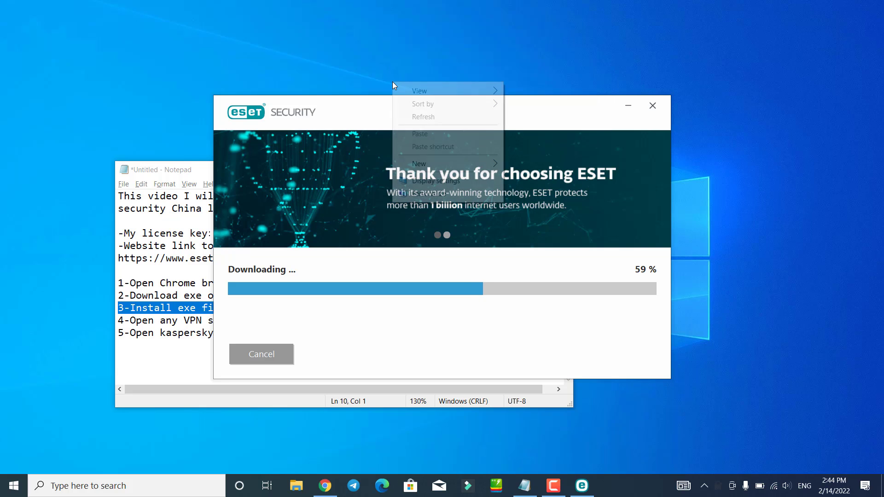
pyautogui.click(422, 116)
pyautogui.rightClick(422, 75)
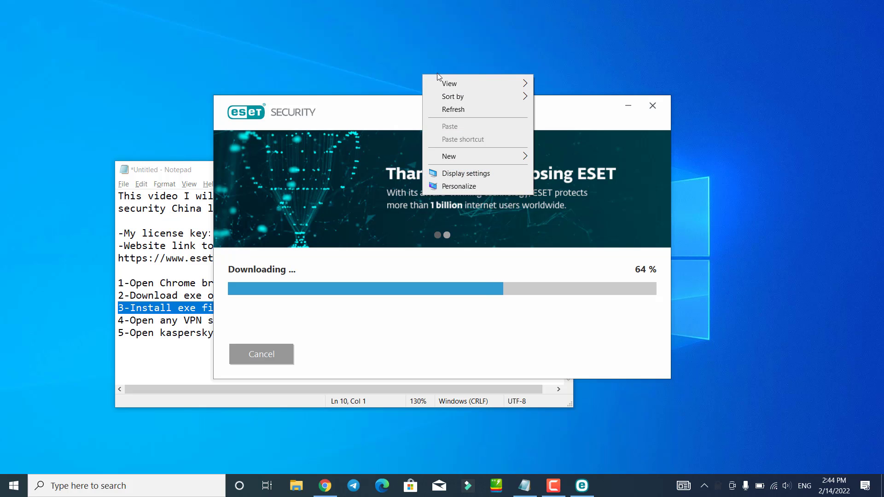
pyautogui.click(451, 109)
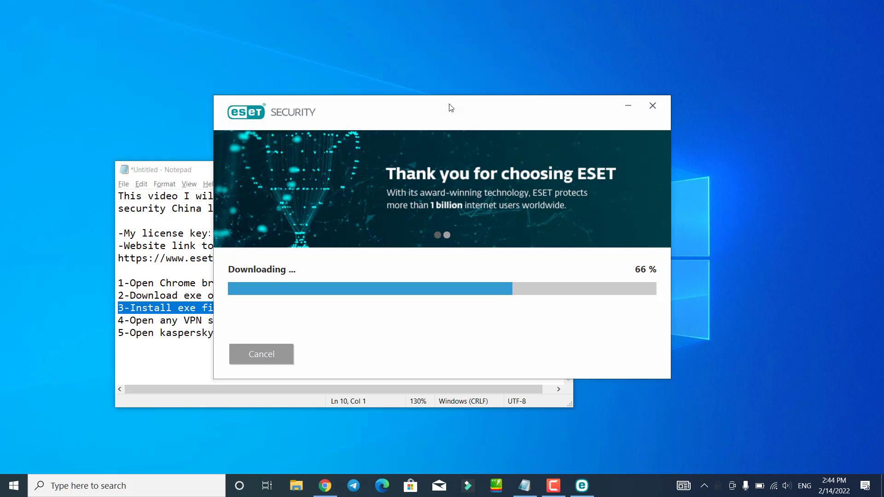
pyautogui.rightClick(429, 80)
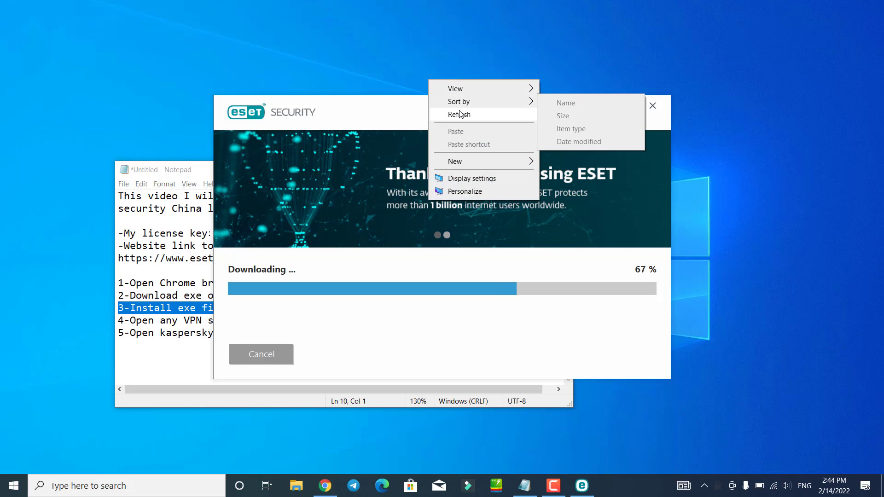
pyautogui.click(460, 113)
pyautogui.rightClick(438, 79)
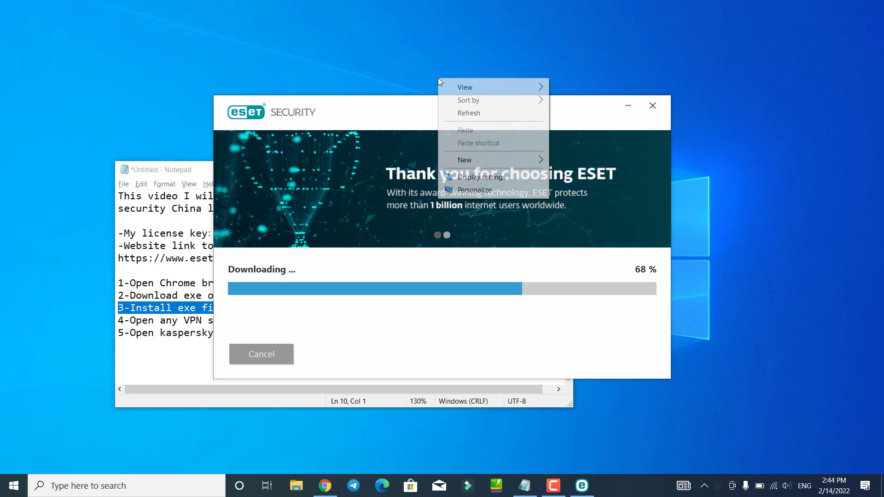
pyautogui.click(470, 113)
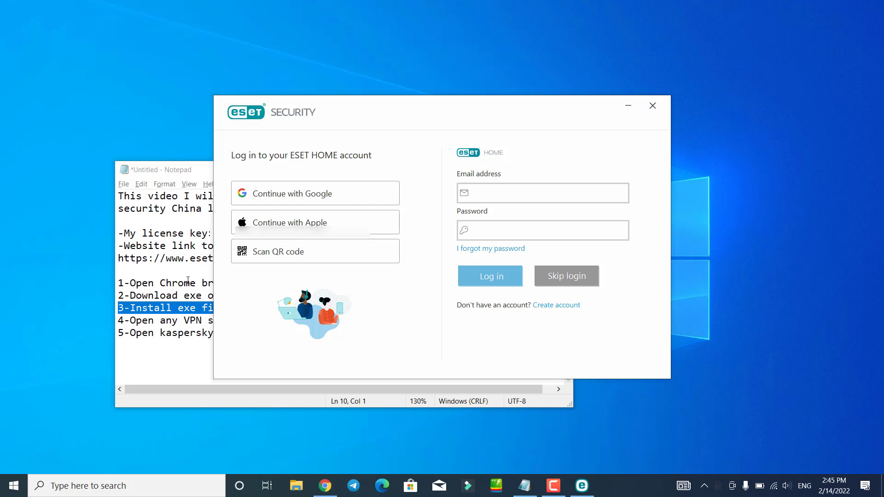
# Review the Notepad line about connecting to a China IP server and open the VPN client.
pyautogui.click(181, 323)
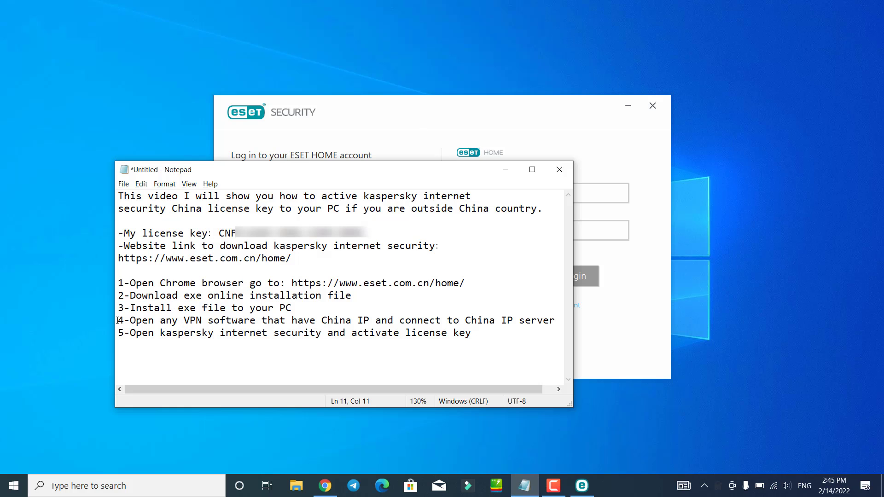
pyautogui.moveTo(118, 322); pyautogui.dragTo(555, 320)
pyautogui.click(556, 320)
pyautogui.click(717, 484)
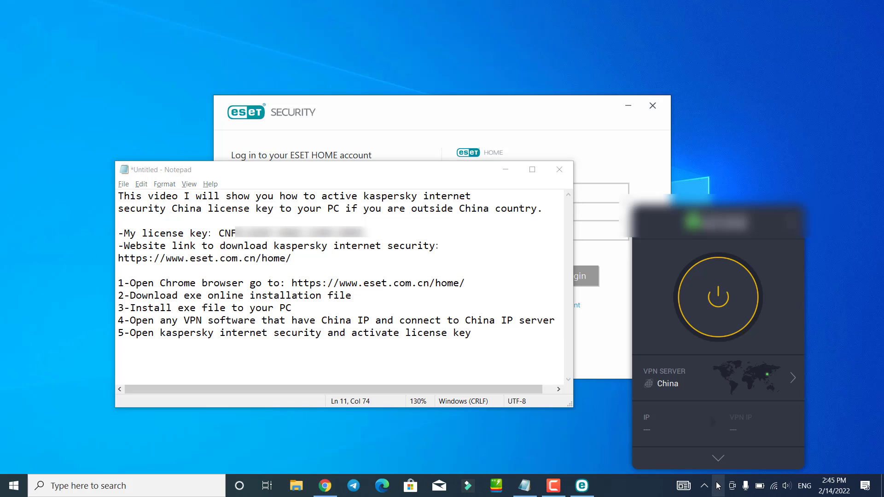
# Search the VPN server list for "china", select the China server and connect to it, checking the connection status.
pyautogui.click(791, 380)
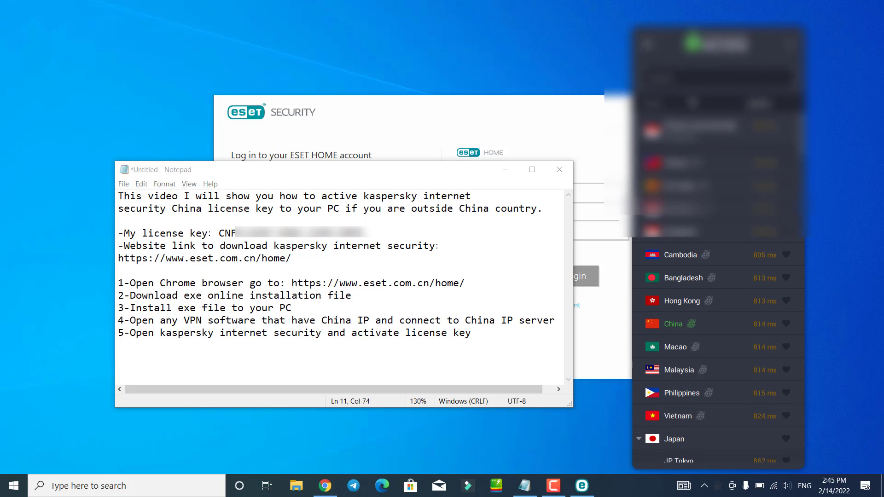
pyautogui.click(695, 78)
pyautogui.write('china')
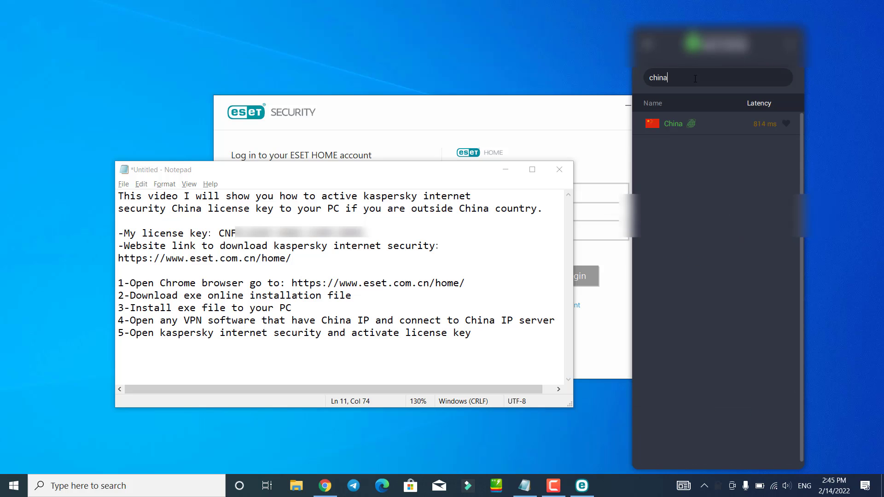
pyautogui.click(705, 123)
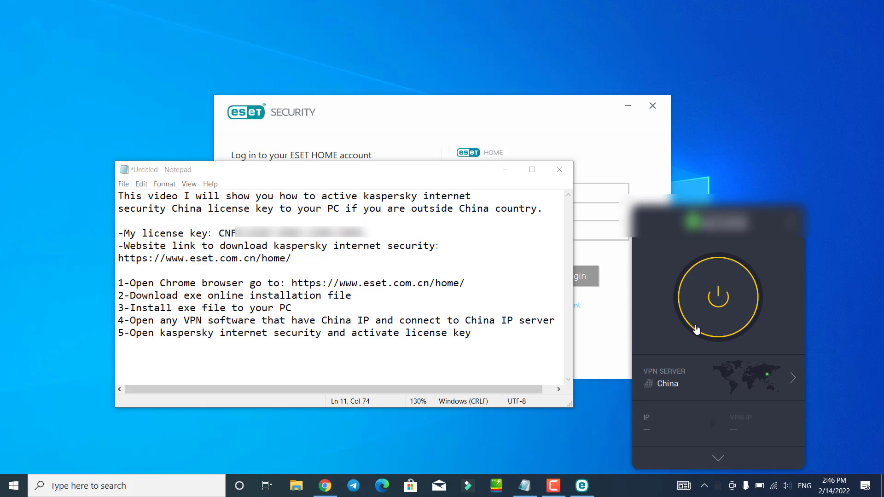
pyautogui.click(719, 299)
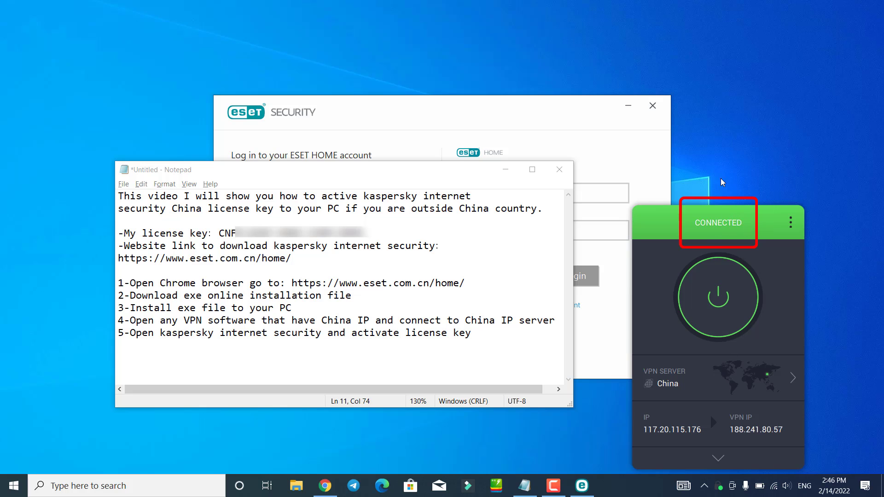
pyautogui.click(234, 48)
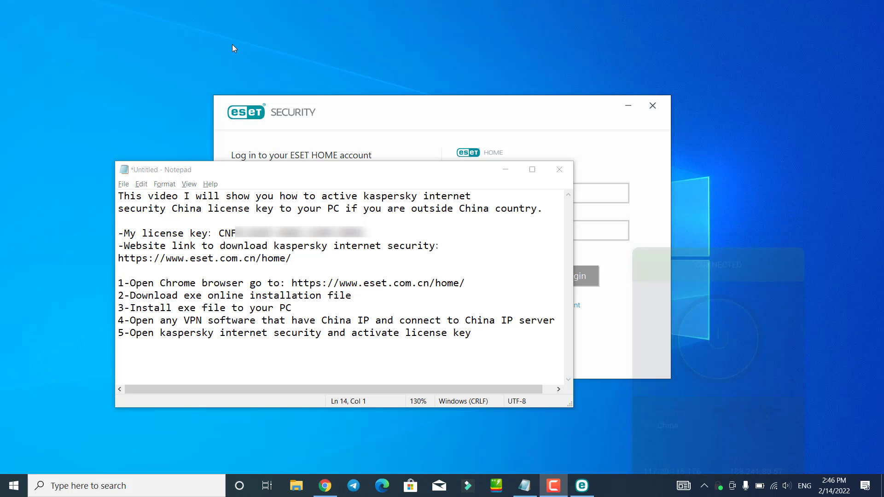
pyautogui.click(729, 486)
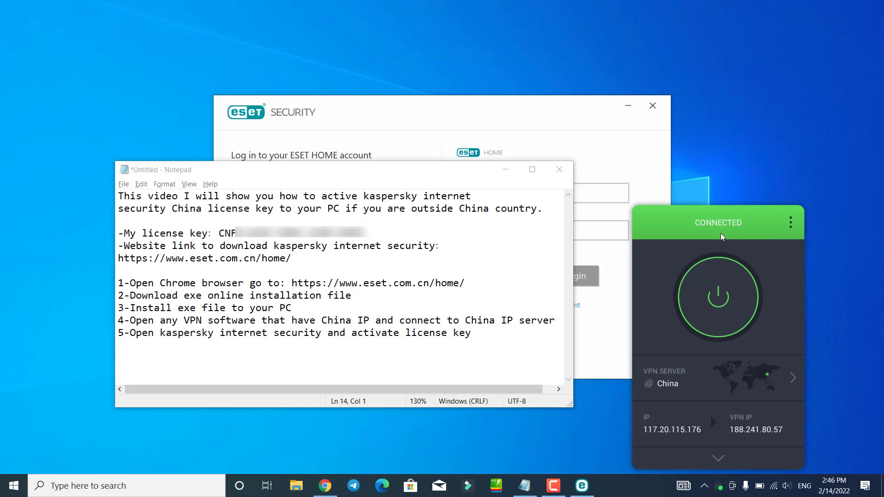
# Return to the ESET installer, skip the ESET HOME login and activation, and continue to installing ESET Internet Security.
pyautogui.click(599, 209)
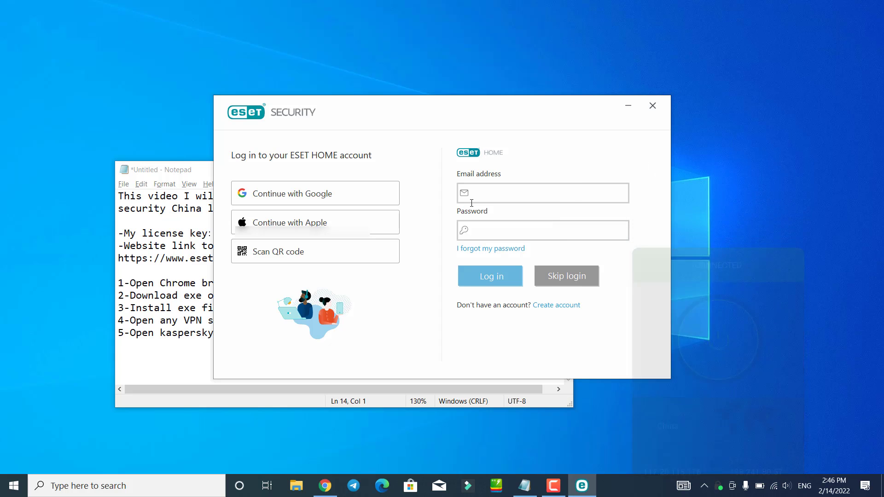
pyautogui.click(567, 276)
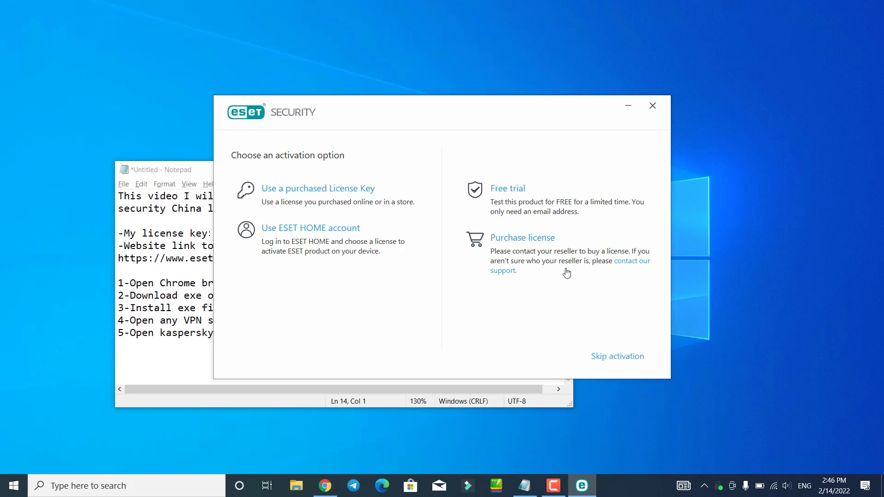
pyautogui.click(622, 360)
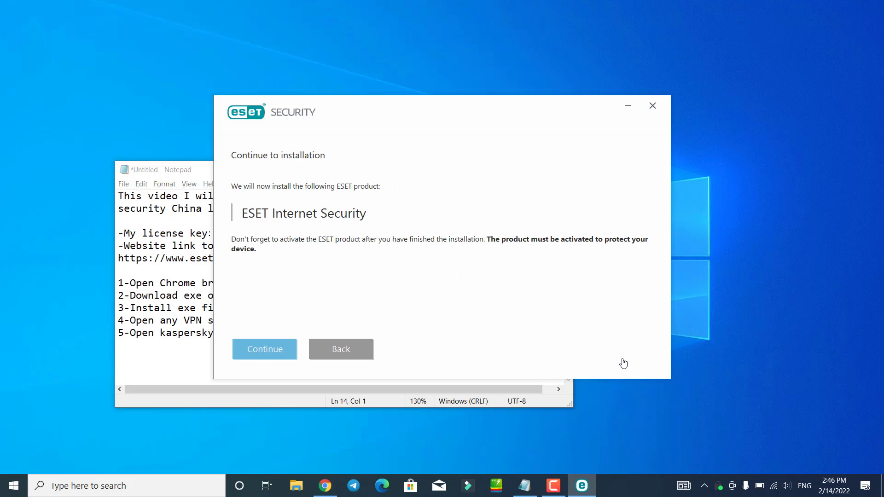
pyautogui.click(268, 351)
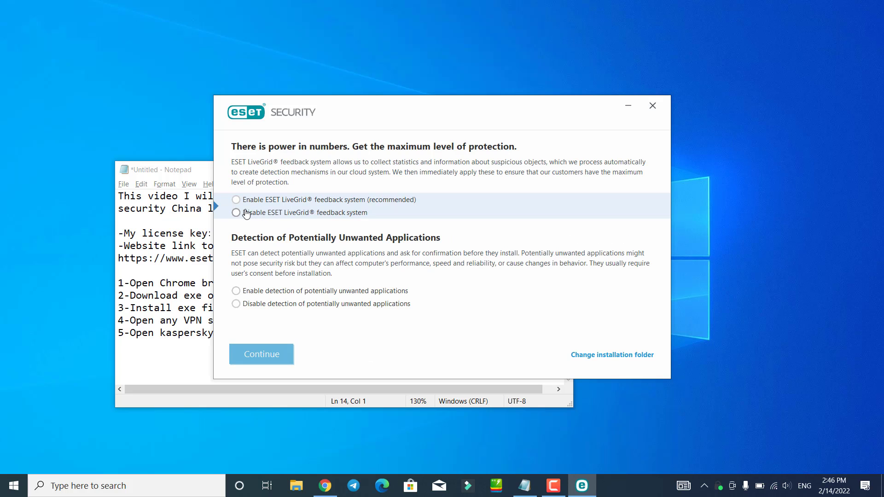
# Disable the ESET LiveGrid feedback system, enable detection of potentially unwanted applications, and start the installation past the Customer Experience Improvement Program page.
pyautogui.click(242, 292)
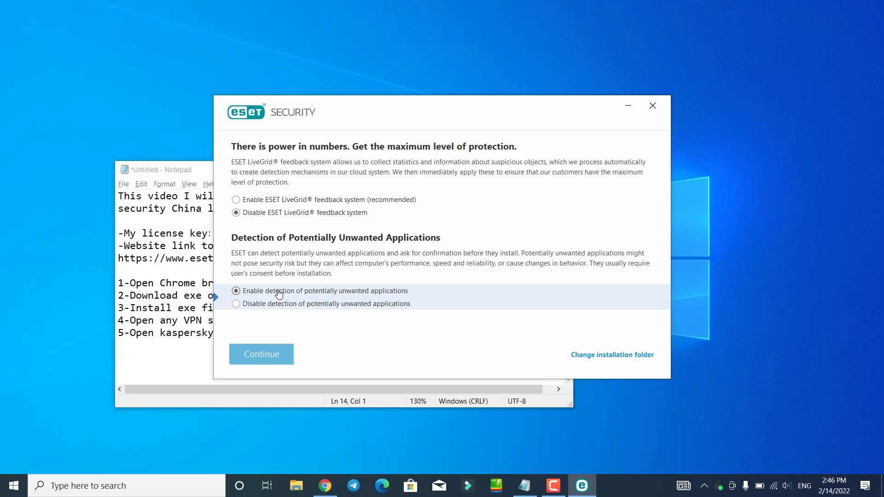
pyautogui.click(261, 354)
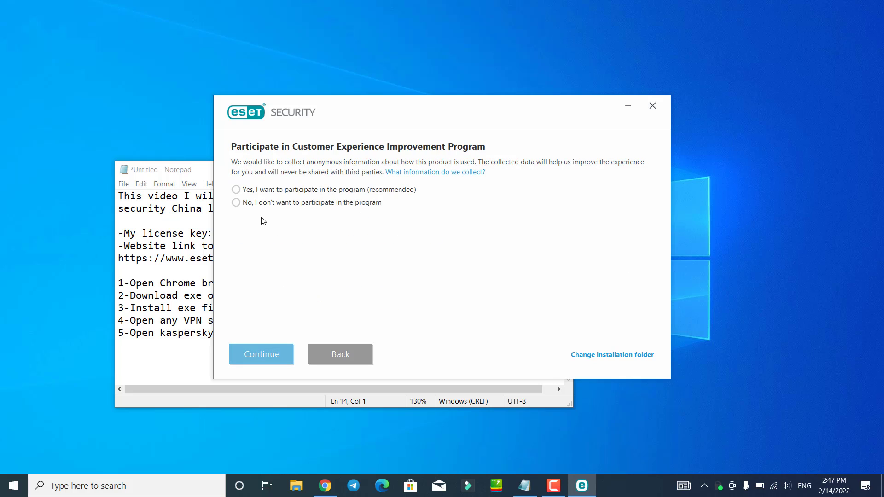
pyautogui.click(268, 358)
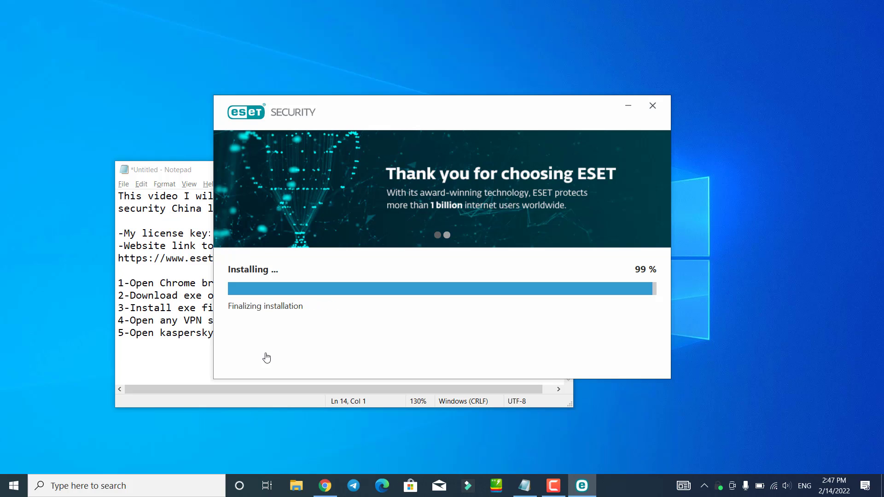
# Refresh the desktop while the installation completes, and finish the installer to begin the activation process.
pyautogui.rightClick(385, 81)
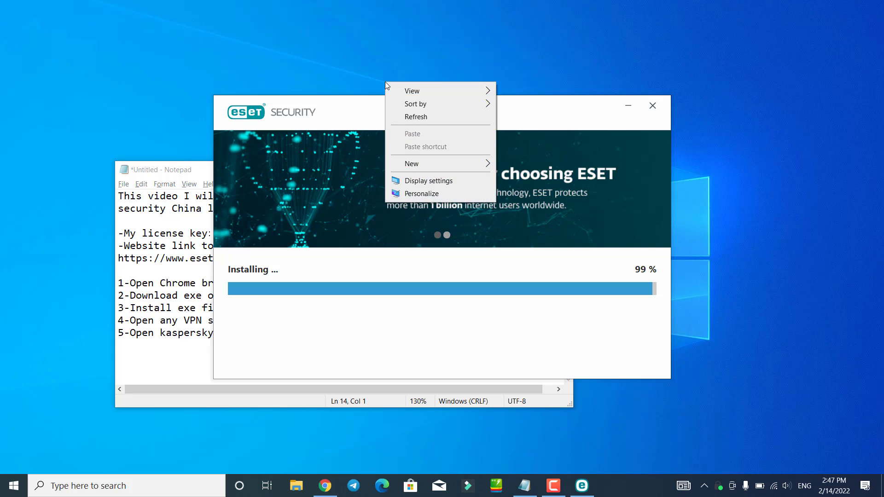
pyautogui.click(415, 115)
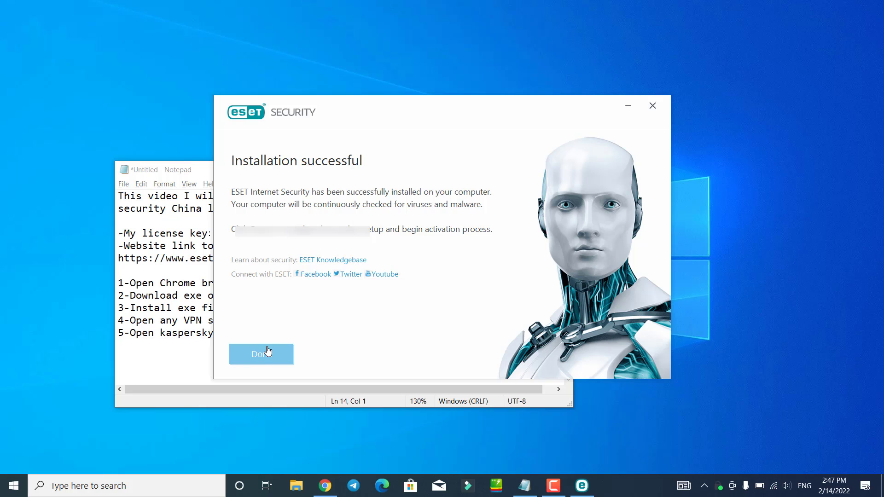
pyautogui.click(262, 354)
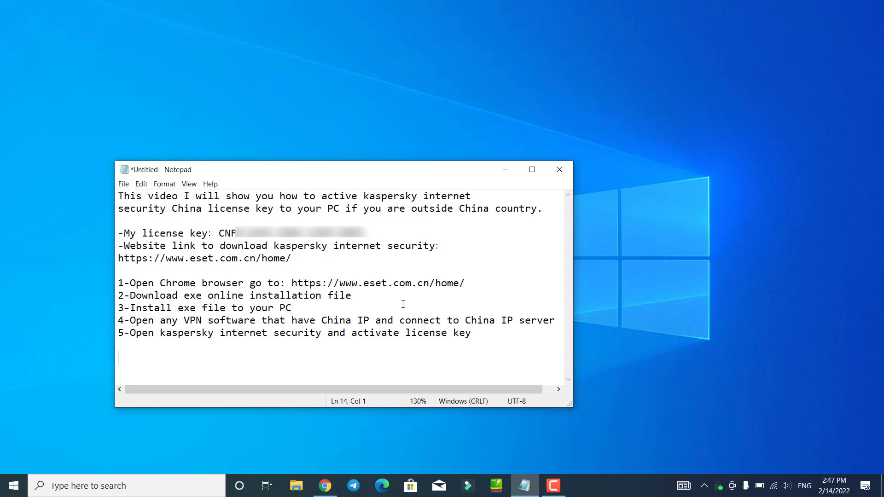
pyautogui.rightClick(584, 222)
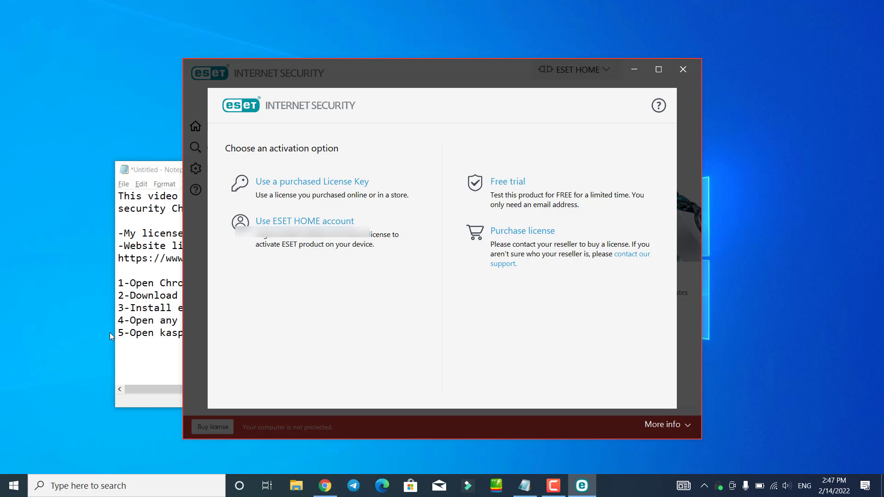
# Highlight the Notepad line "5-Open kaspersky internet security and activate license key" and choose activation with a purchased License Key.
pyautogui.moveTo(118, 332); pyautogui.dragTo(485, 337)
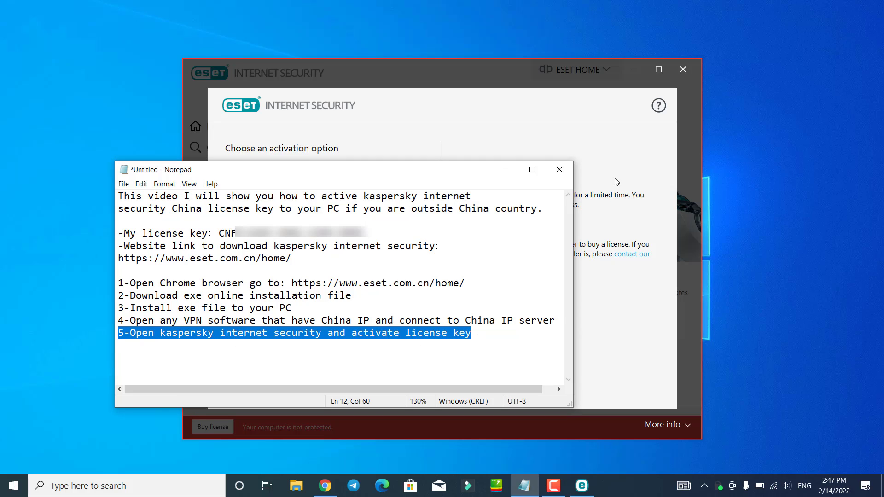
pyautogui.click(496, 137)
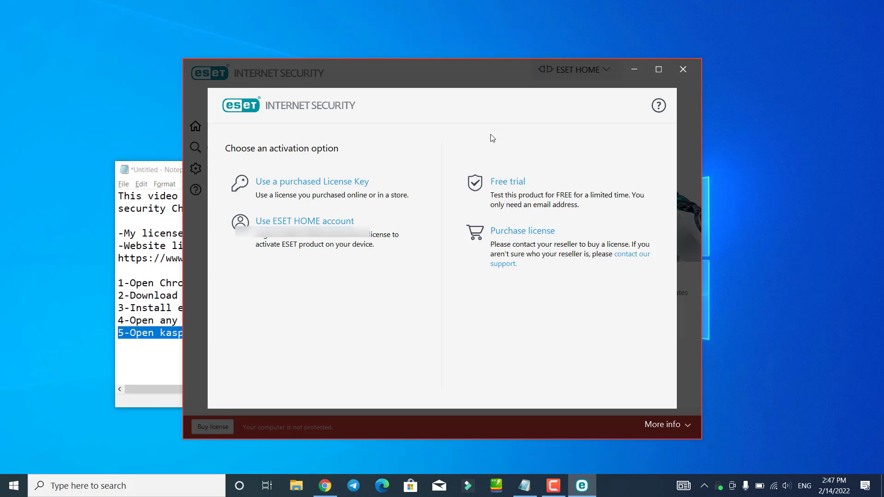
pyautogui.click(303, 184)
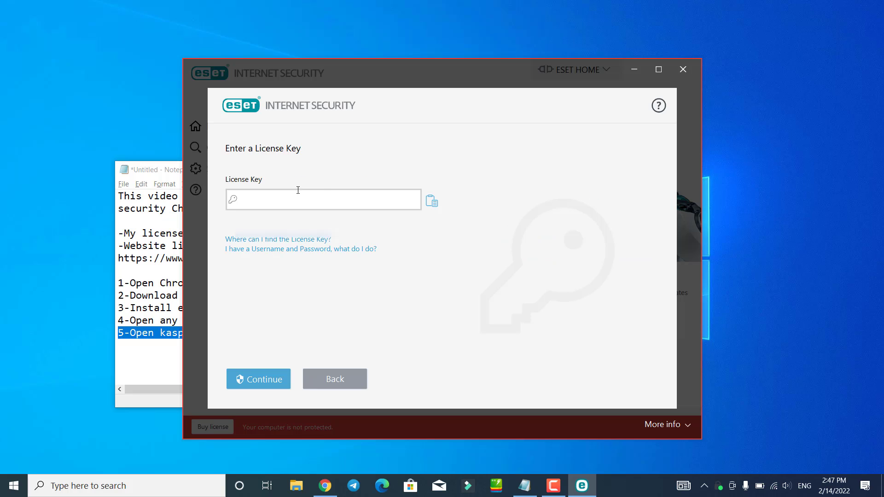
# Copy the license key from the "My license key" line in Notepad.
pyautogui.click(142, 245)
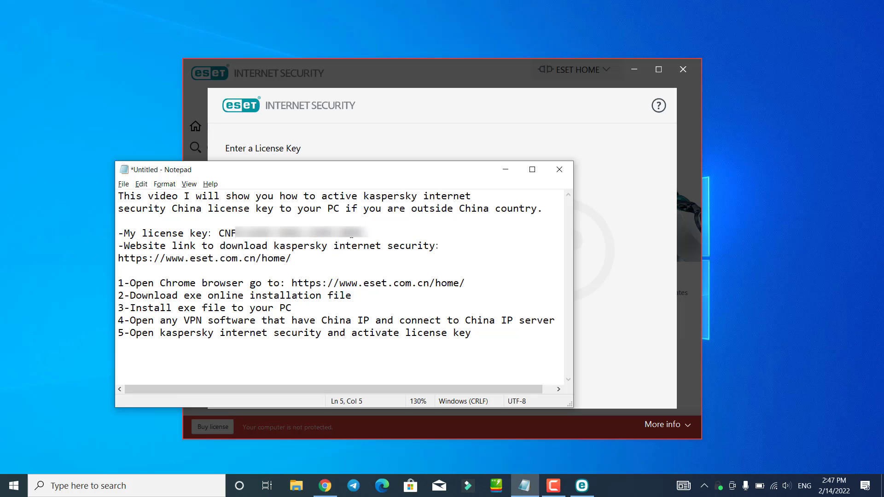
pyautogui.click(372, 230)
pyautogui.moveTo(219, 232); pyautogui.dragTo(366, 233)
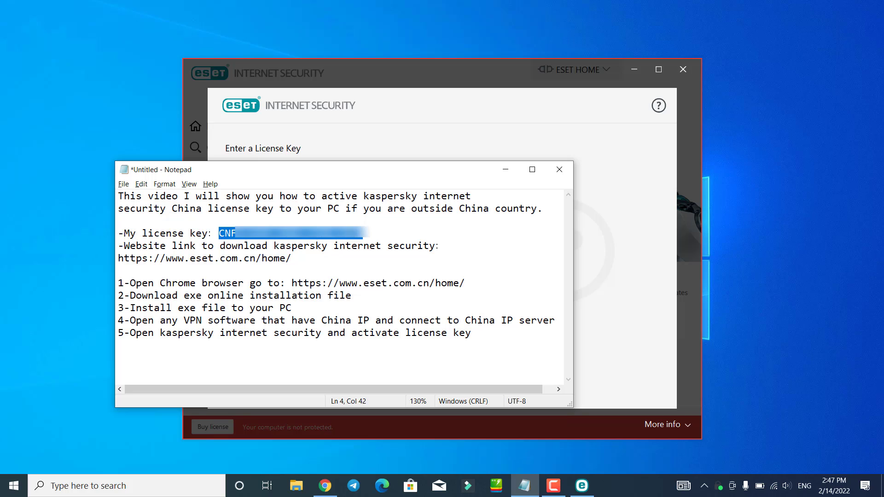
pyautogui.rightClick(349, 233)
pyautogui.click(373, 265)
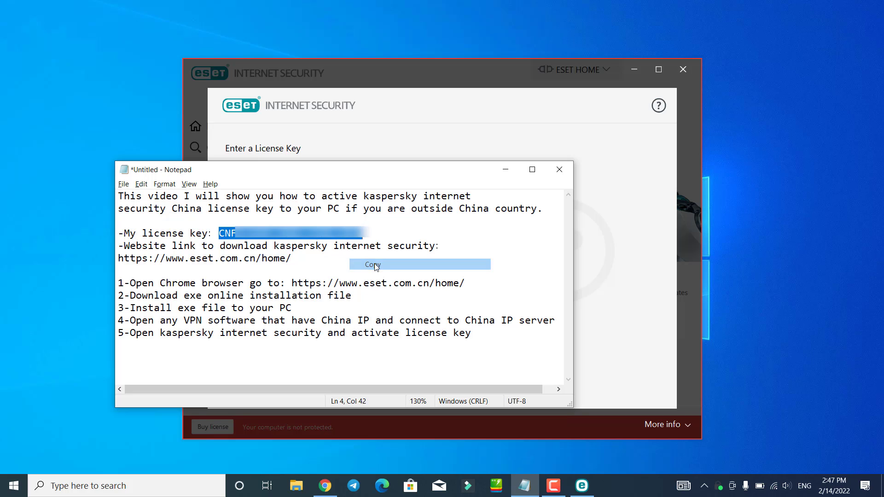
# Paste the copied license key into ESET's License Key field and dismiss the help on where to find the key.
pyautogui.click(478, 128)
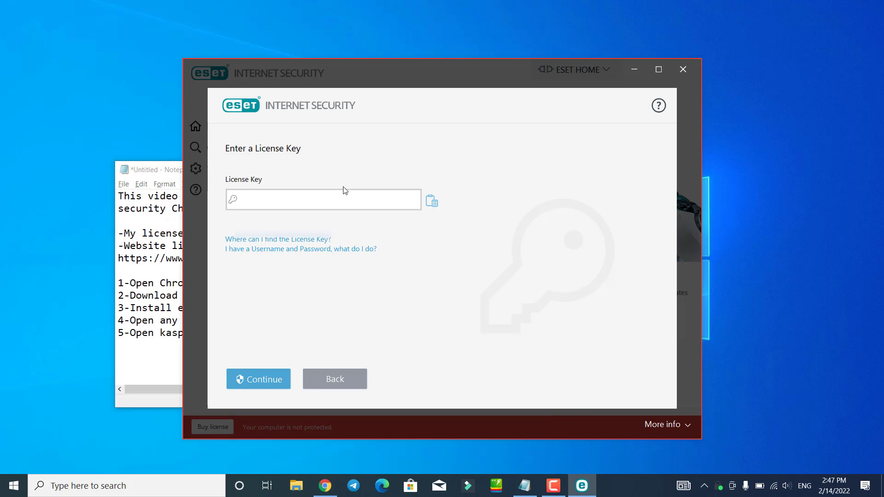
pyautogui.rightClick(307, 202)
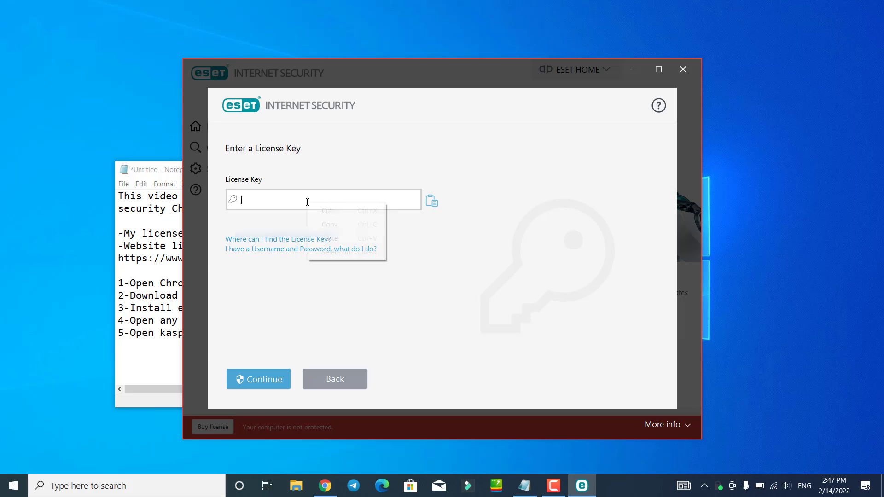
pyautogui.click(331, 239)
pyautogui.click(330, 240)
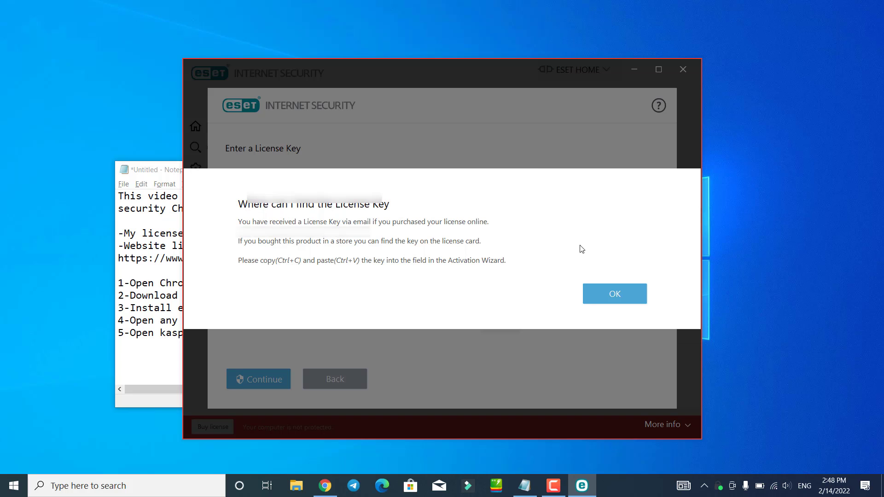
pyautogui.click(602, 289)
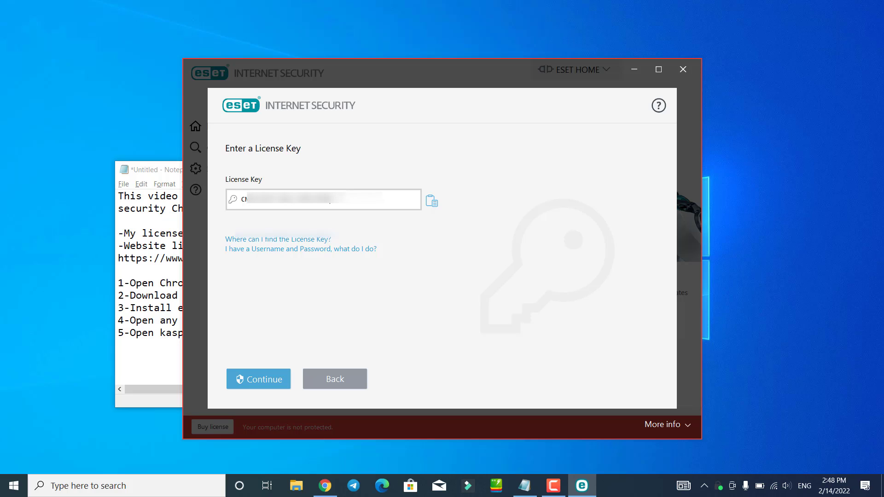
# Clear the whole entry from the License Key field.
pyautogui.tripleClick(375, 205)
pyautogui.click(365, 205)
pyautogui.press('BackSpace')
pyautogui.press('BackSpace')
pyautogui.press('BackSpace')
pyautogui.press('BackSpace')
pyautogui.press('BackSpace')
pyautogui.press('BackSpace')
pyautogui.press('BackSpace')
pyautogui.press('BackSpace')
pyautogui.press('BackSpace')
pyautogui.press('BackSpace')
pyautogui.press('BackSpace')
pyautogui.press('BackSpace')
pyautogui.press('BackSpace')
pyautogui.press('BackSpace')
pyautogui.press('BackSpace')
pyautogui.press('BackSpace')
pyautogui.press('BackSpace')
pyautogui.press('BackSpace')
pyautogui.press('BackSpace')
pyautogui.press('BackSpace')
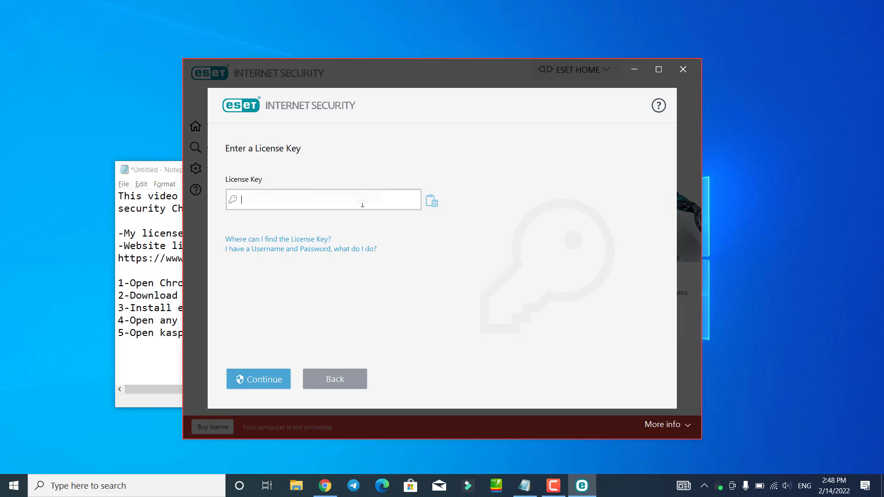
# Paste the license key into the emptied License Key field and complete the activation of ESET Internet Security.
pyautogui.rightClick(304, 206)
pyautogui.click(332, 245)
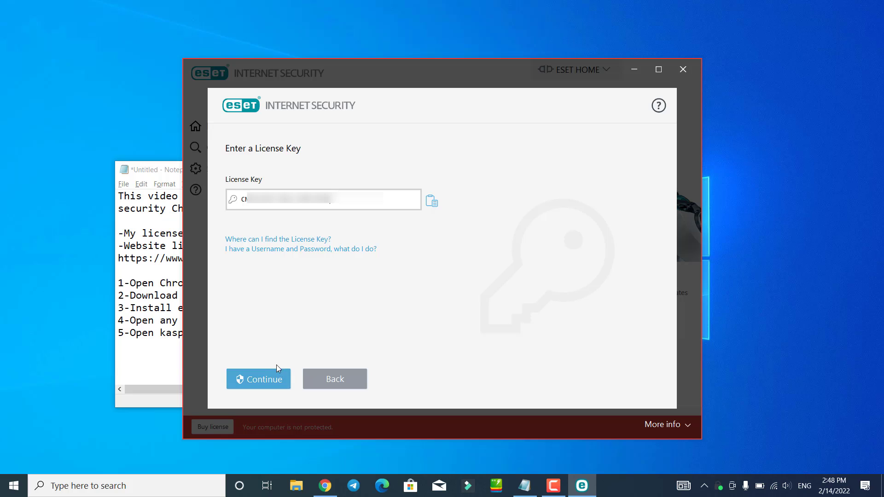
pyautogui.click(264, 378)
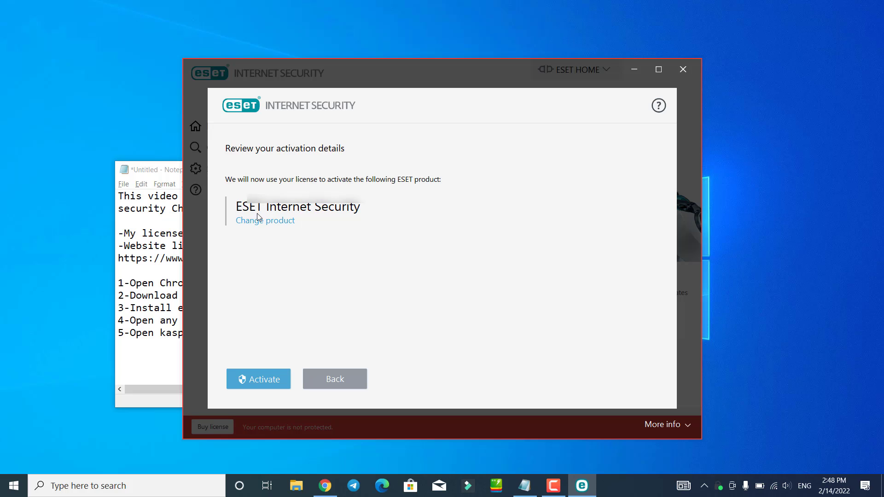
pyautogui.click(269, 375)
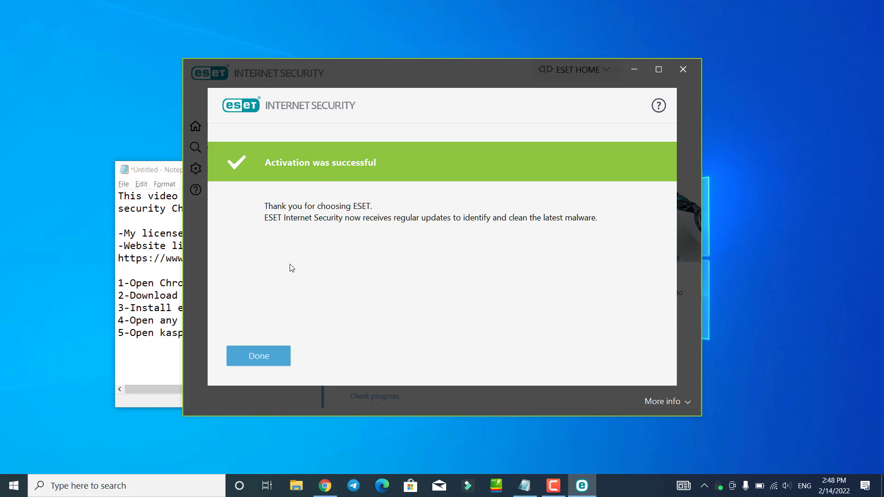
pyautogui.click(259, 357)
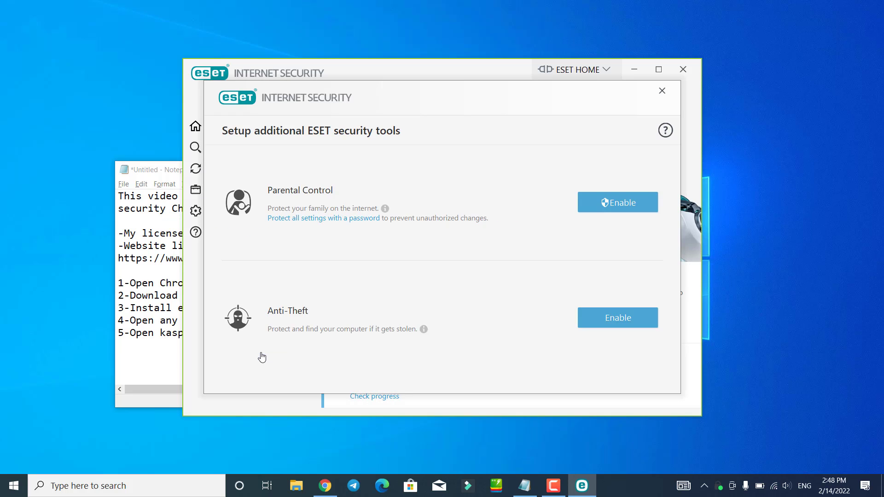
# Open the Anti-Theft setup and close the additional ESET security tools window without logging in.
pyautogui.click(617, 320)
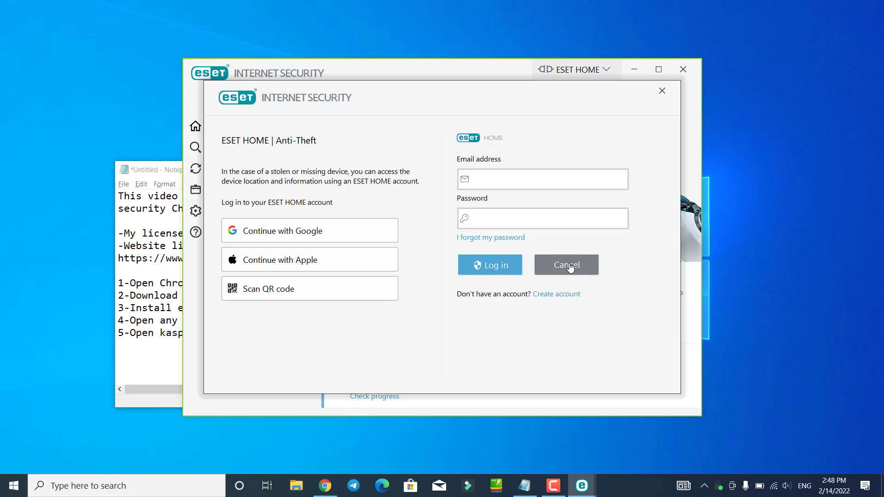
pyautogui.click(668, 97)
pyautogui.click(663, 92)
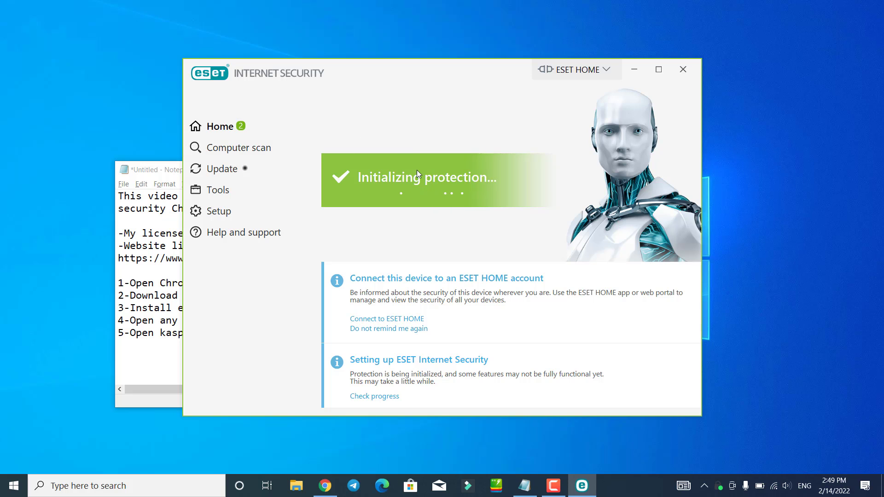
# Open Help and support to check the license type and validity.
pyautogui.click(229, 234)
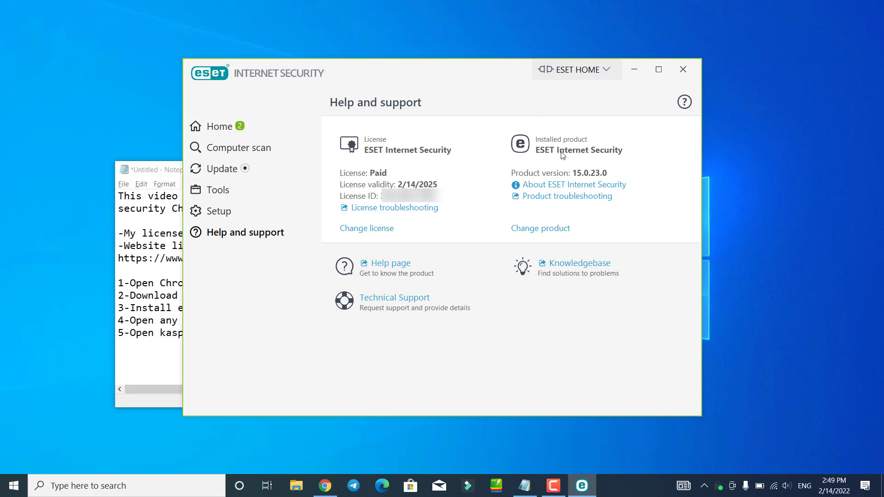